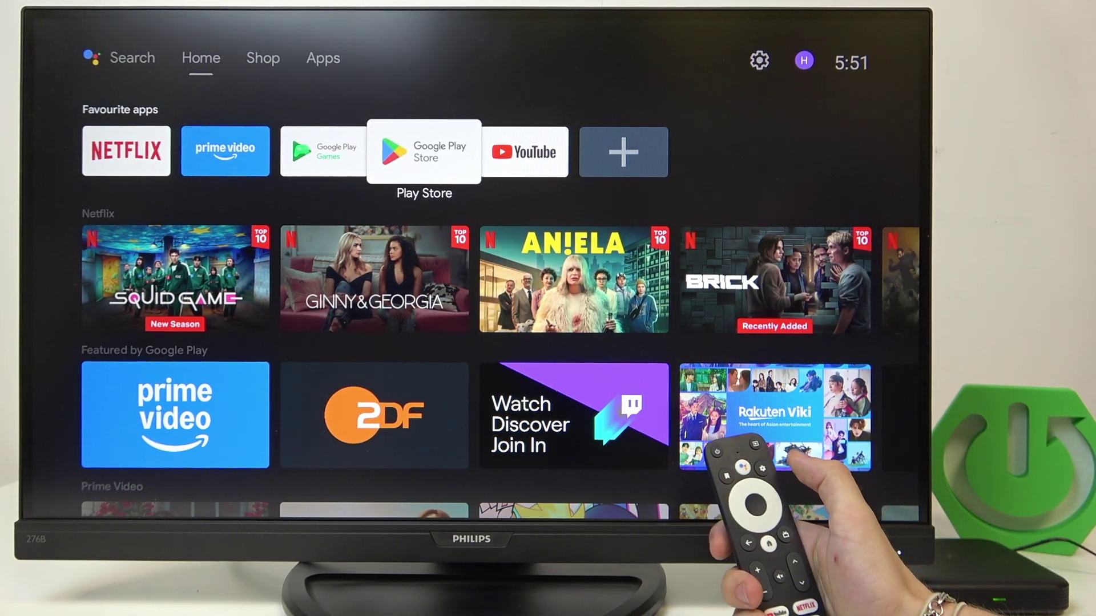
Open the settings panel and enter Device Preferences.
{"action": "key", "text": "Menu"}
{"action": "key", "text": "Down"}
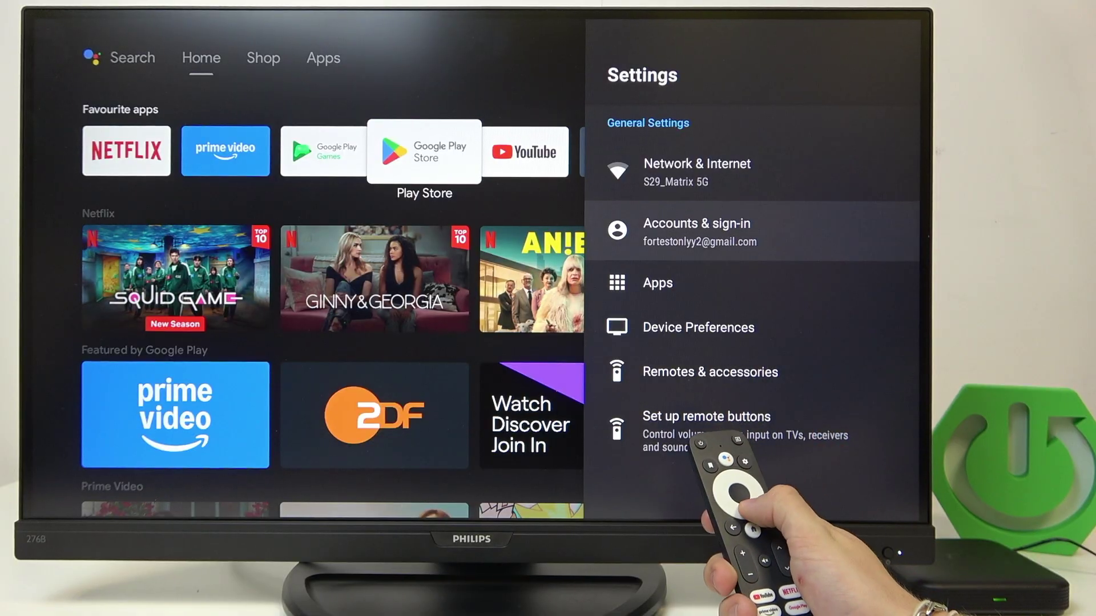
{"action": "key", "text": "Down"}
{"action": "key", "text": "Down"}
{"action": "key", "text": "Return"}
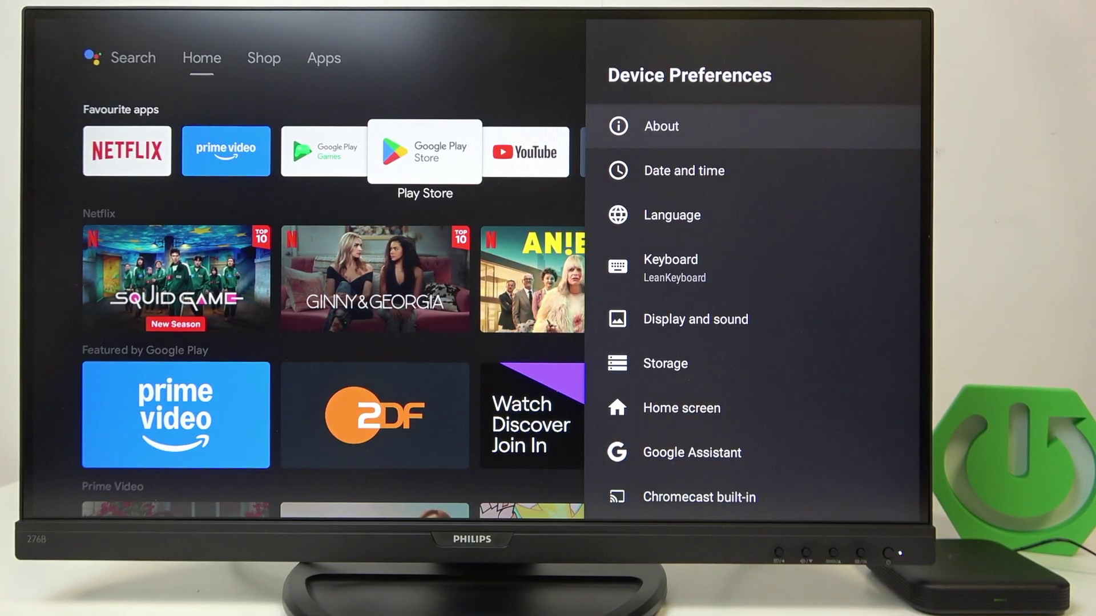
Select Display and sound within Device Preferences.
{"action": "key", "text": "Down"}
{"action": "key", "text": "Down"}
{"action": "key", "text": "Down"}
{"action": "key", "text": "Down"}
{"action": "key", "text": "Down"}
{"action": "key", "text": "Up"}
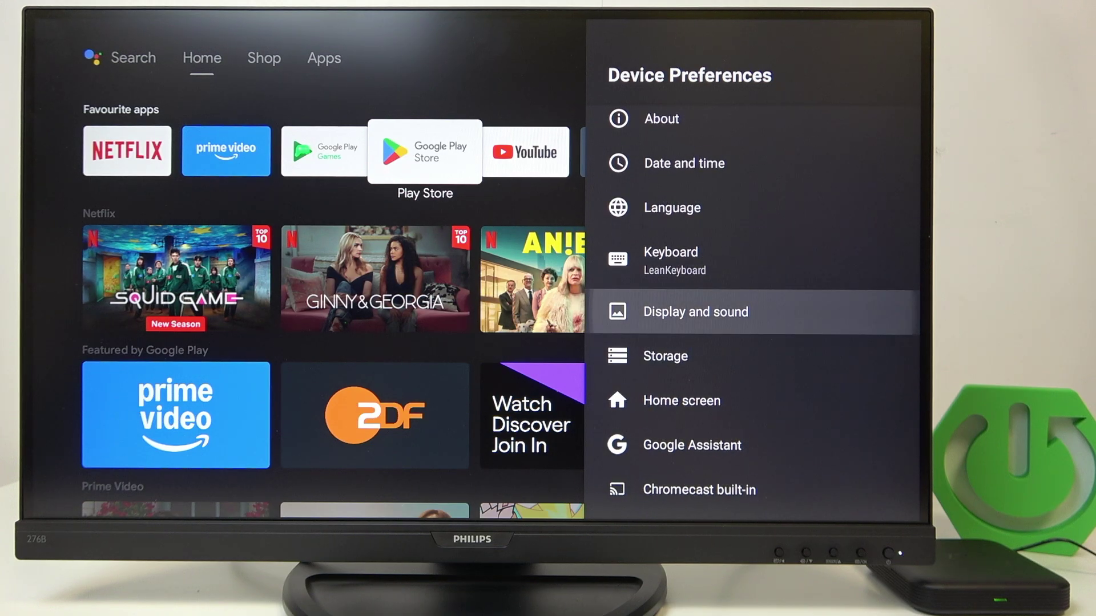
{"action": "key", "text": "Return"}
{"action": "key", "text": "Down"}
{"action": "key", "text": "Down"}
Open HDMI CEC Power Control and step down to Set TV Input to zBox and Turn off TV.
{"action": "key", "text": "Return"}
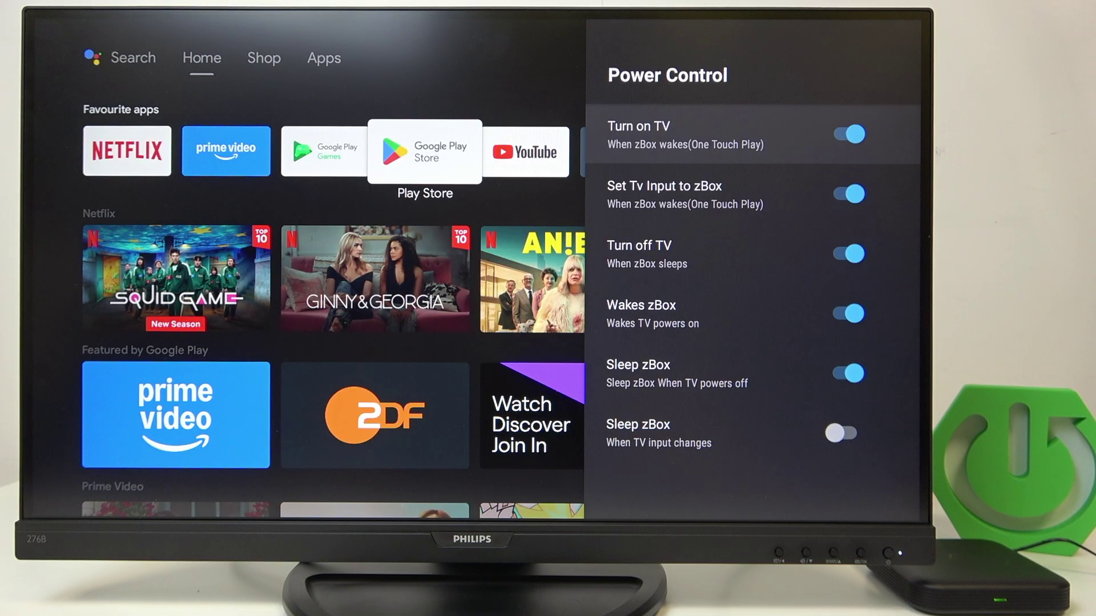
{"action": "key", "text": "Down"}
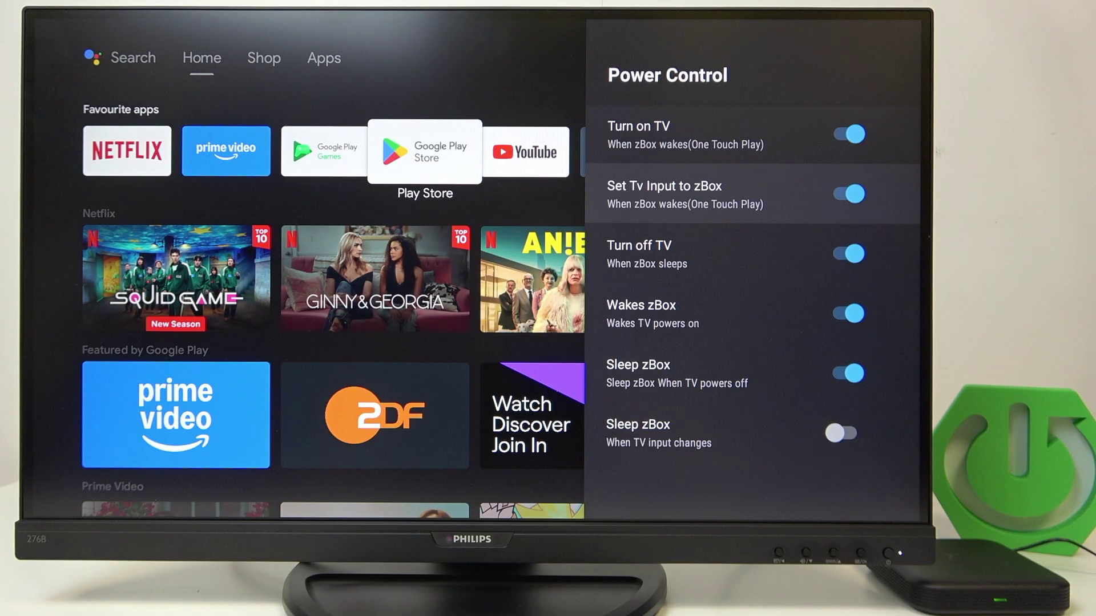
{"action": "key", "text": "Down"}
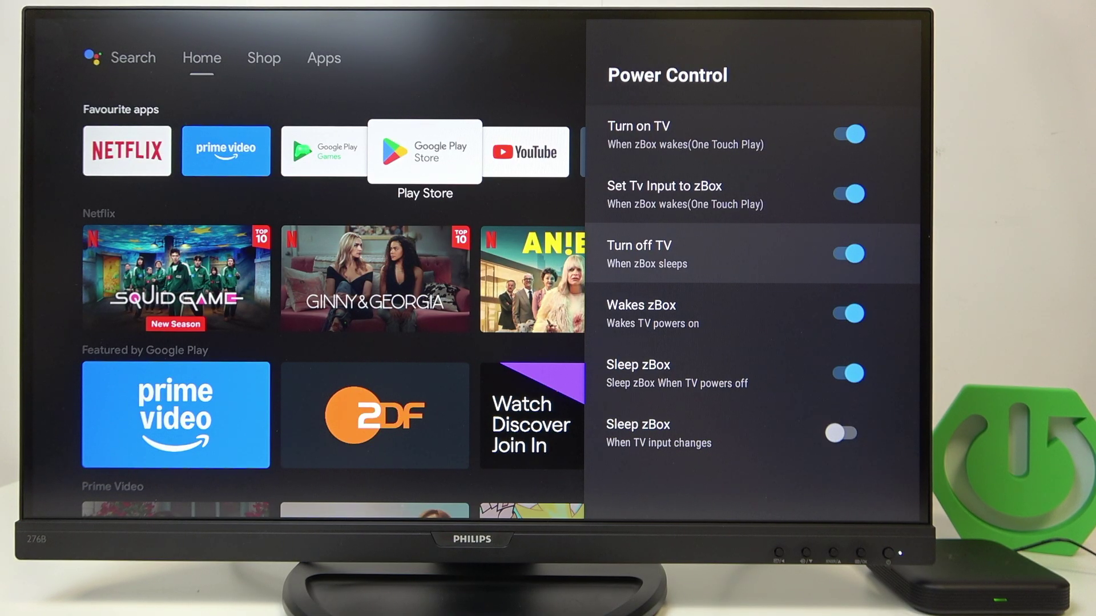
Review the Turn off TV, Wakes zBox and both Sleep zBox options, leaving them unchanged.
{"action": "key", "text": "Up"}
{"action": "key", "text": "Up"}
{"action": "key", "text": "Down"}
{"action": "key", "text": "Down"}
{"action": "key", "text": "Return"}
{"action": "key", "text": "Return"}
{"action": "key", "text": "Down"}
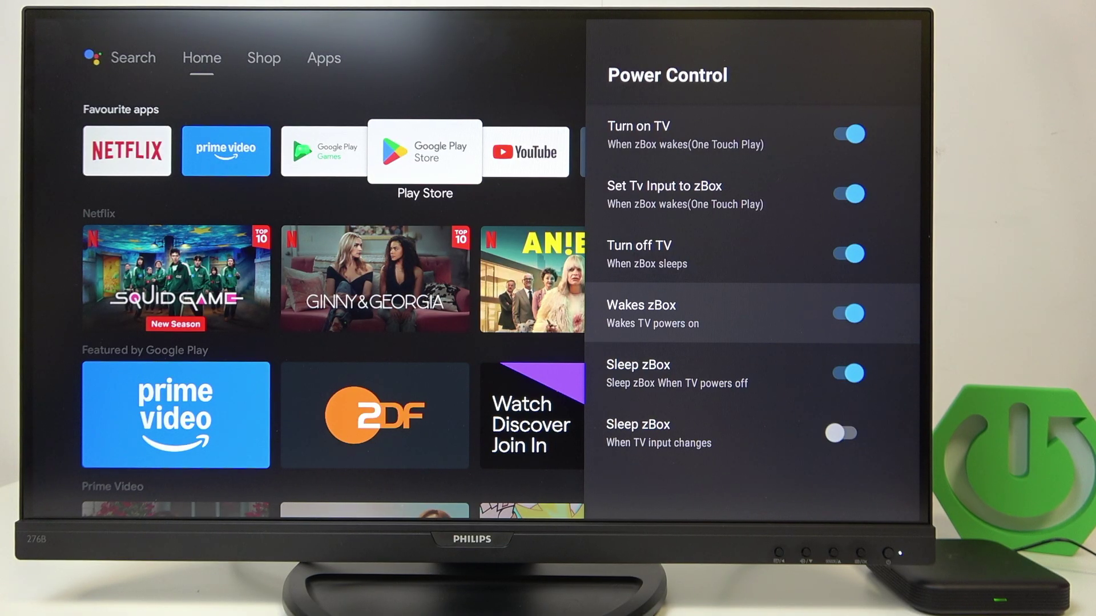
{"action": "key", "text": "Down"}
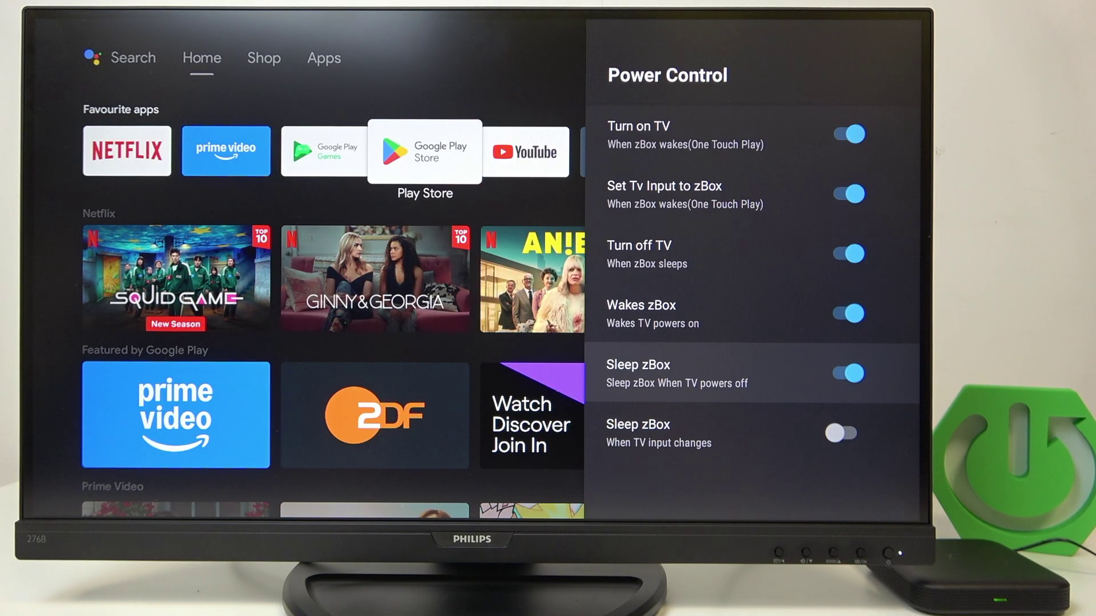
{"action": "key", "text": "Down"}
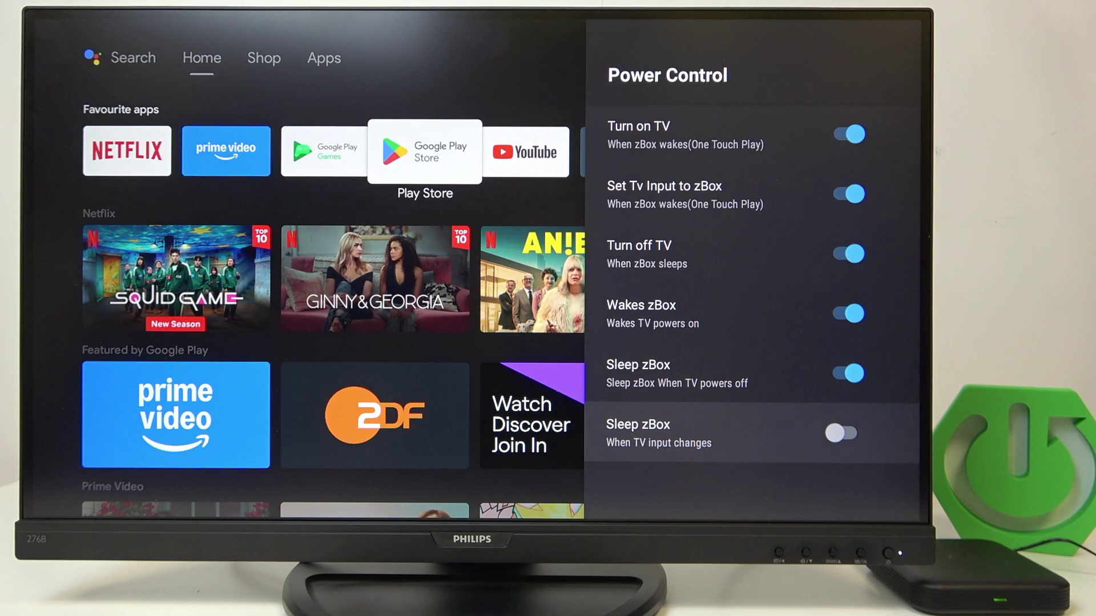
{"action": "key", "text": "Return"}
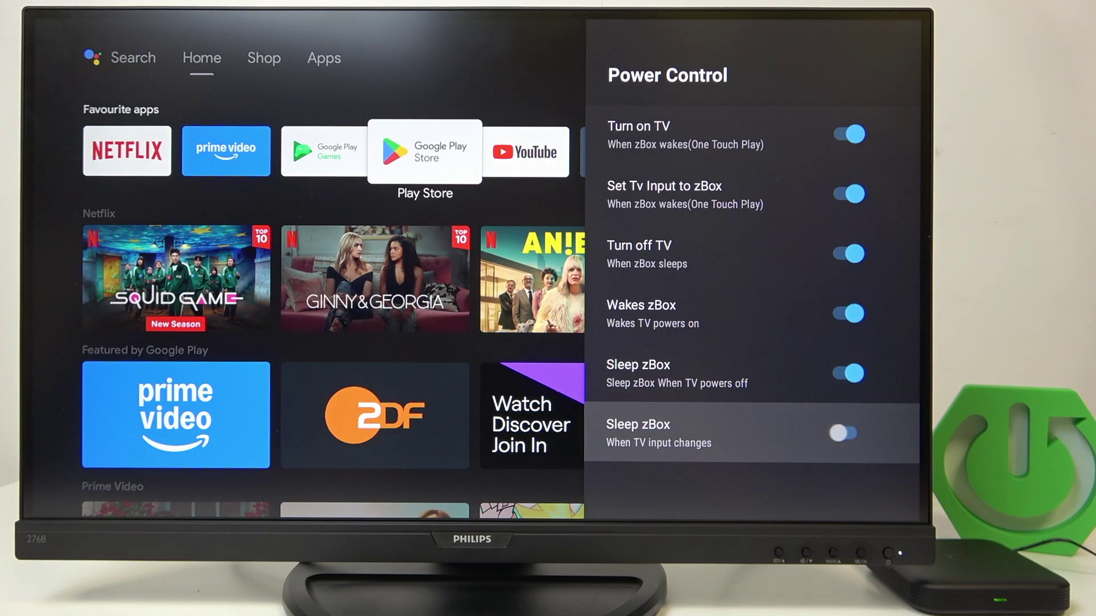
Back out through Display and sound and Device Preferences to the top-level settings list.
{"action": "key", "text": "Escape"}
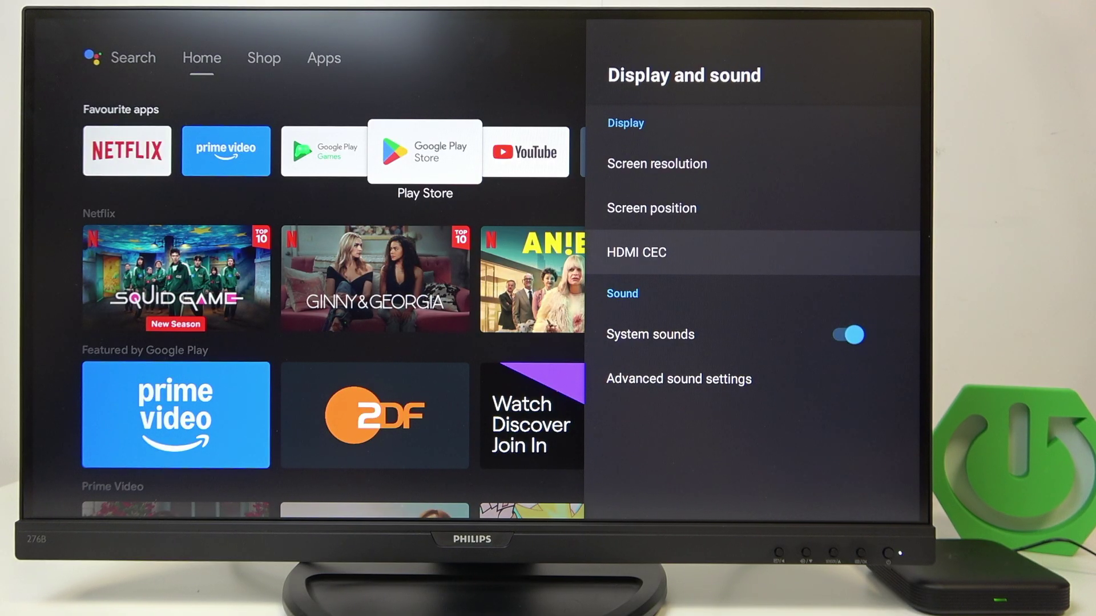
{"action": "key", "text": "Escape"}
{"action": "key", "text": "Escape"}
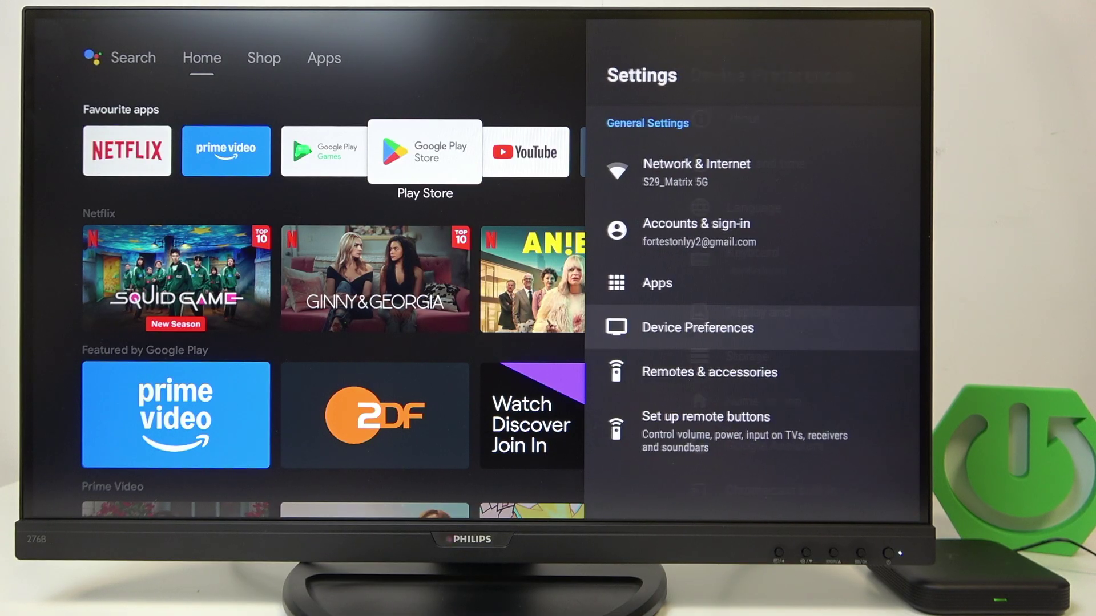
{"action": "key", "text": "Escape"}
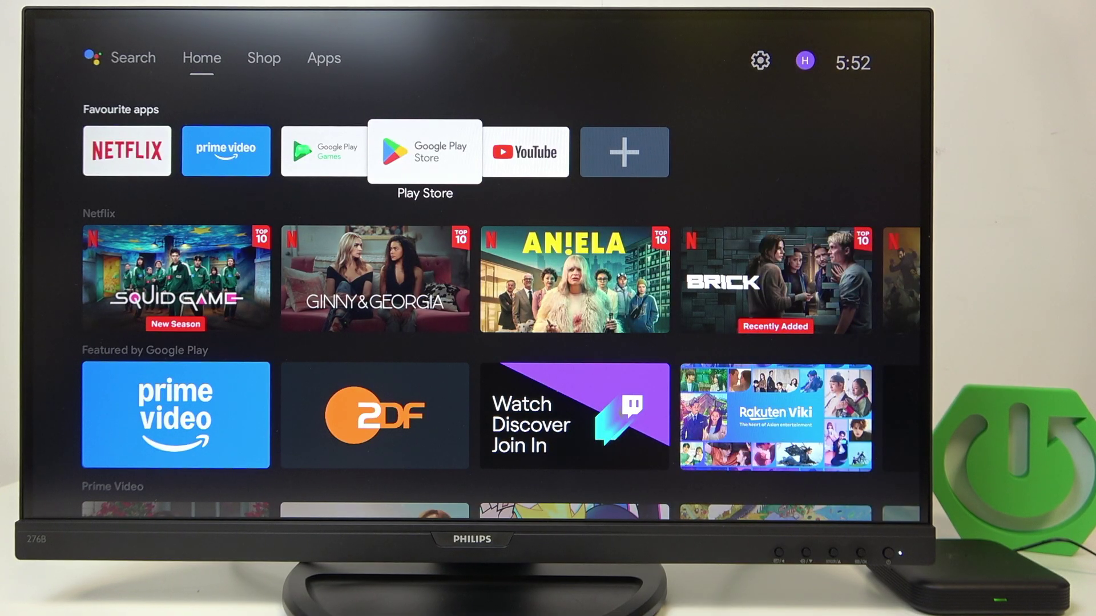